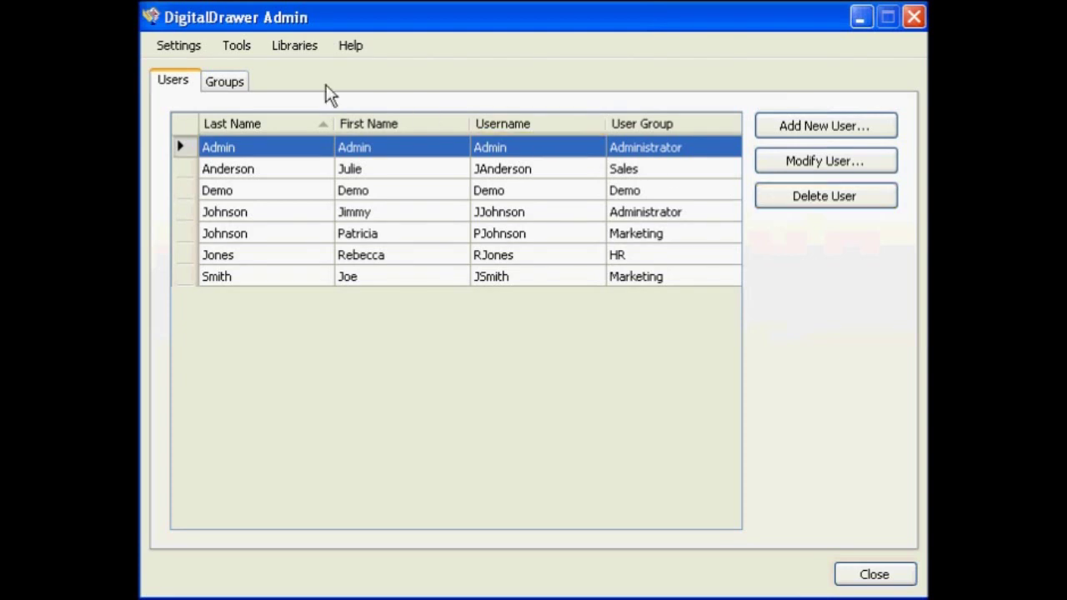
Step: Show the Demo group's rights on the Customer Files library in the Groups tab
click(240, 87)
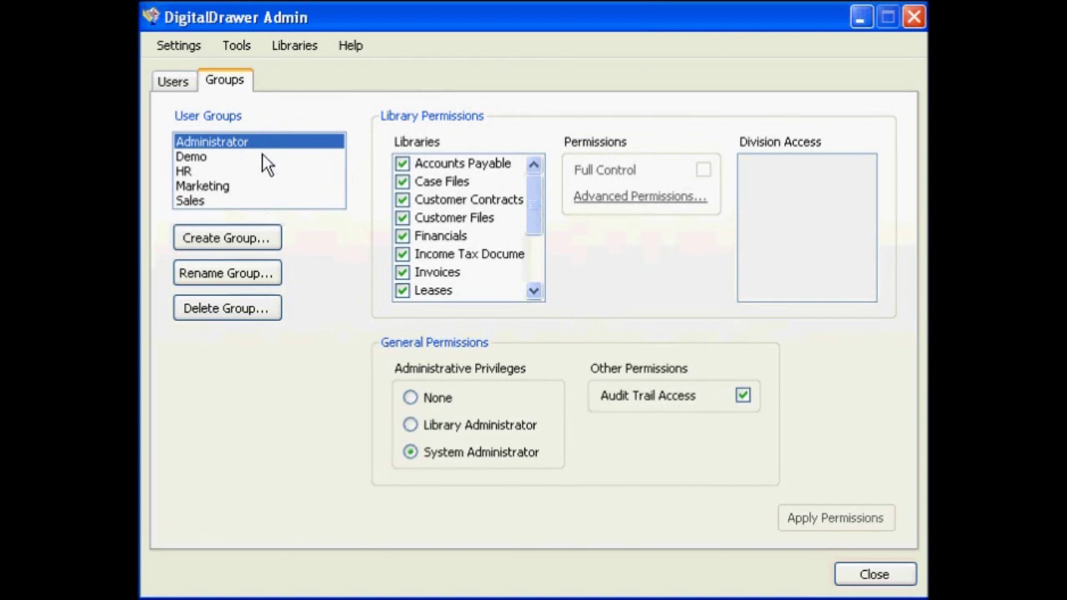
click(196, 158)
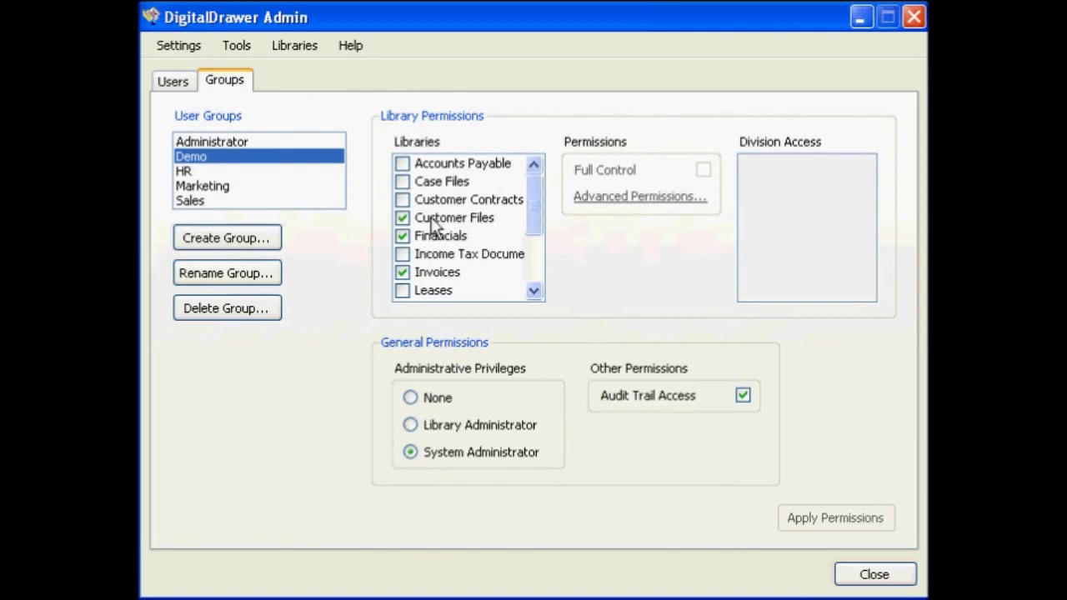
click(431, 222)
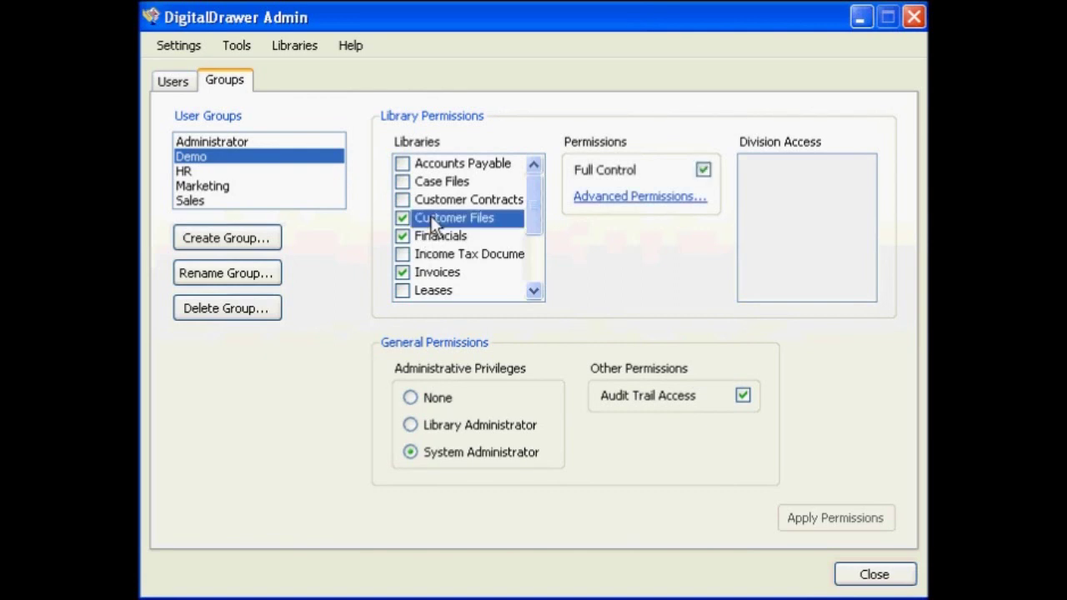
click(633, 200)
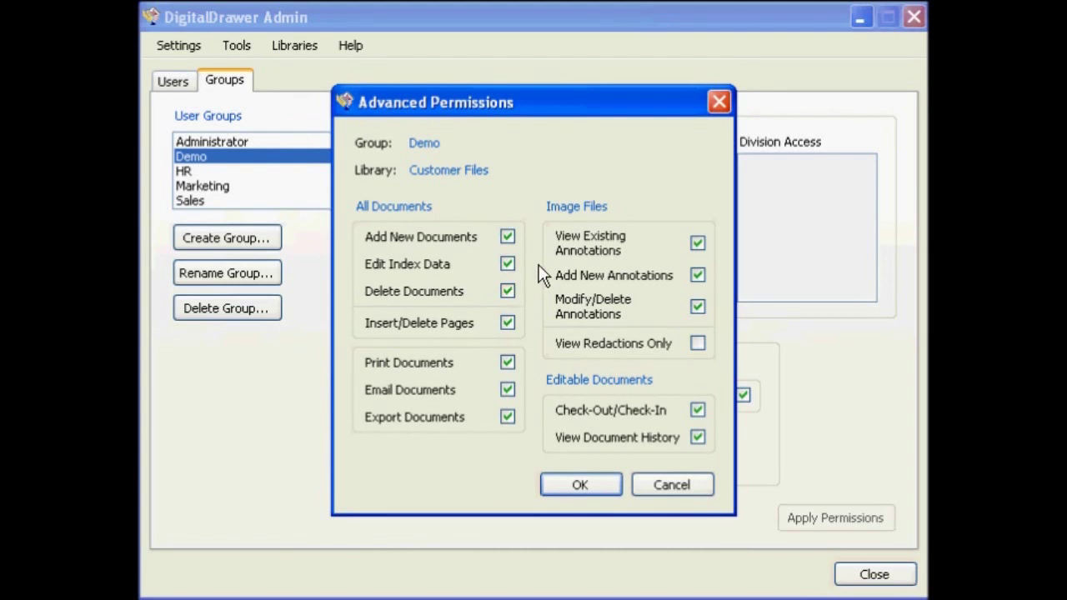
click(681, 484)
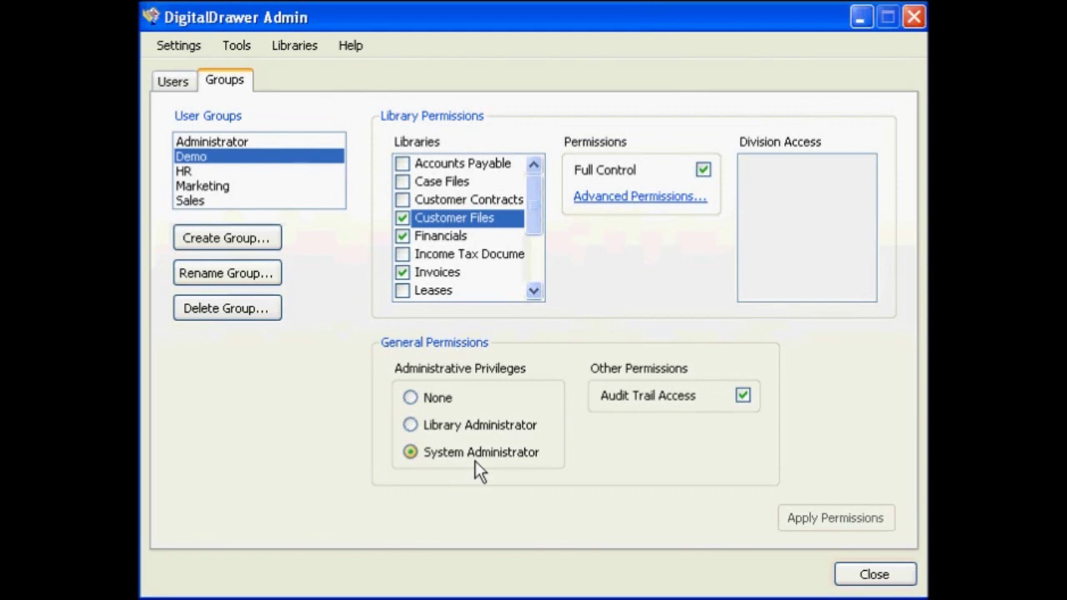
Step: Change the Demo group's administrative privileges from System Administrator to None
click(421, 399)
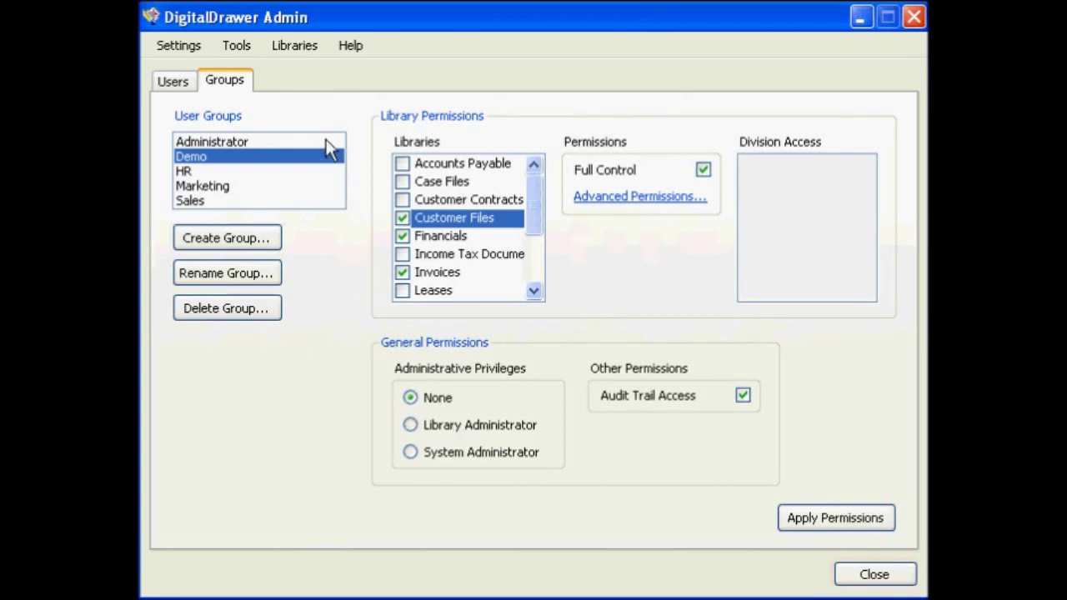
click(280, 50)
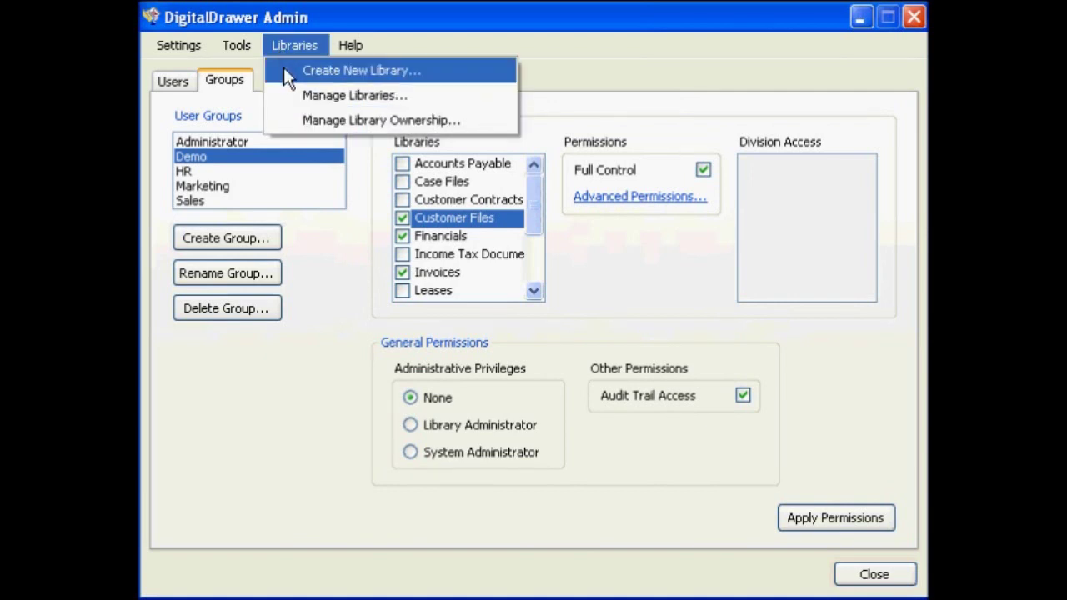
Step: Start a new library 'Personnel Files' with index fields Employee Name, Department and Document Description
click(285, 70)
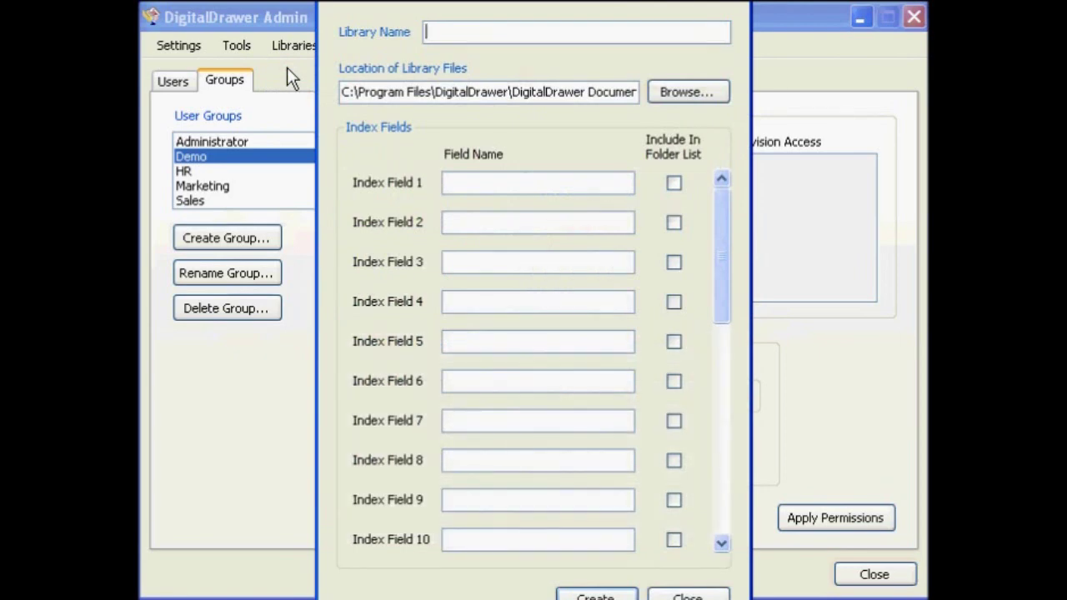
text(Personnel Files)
key(Tab)
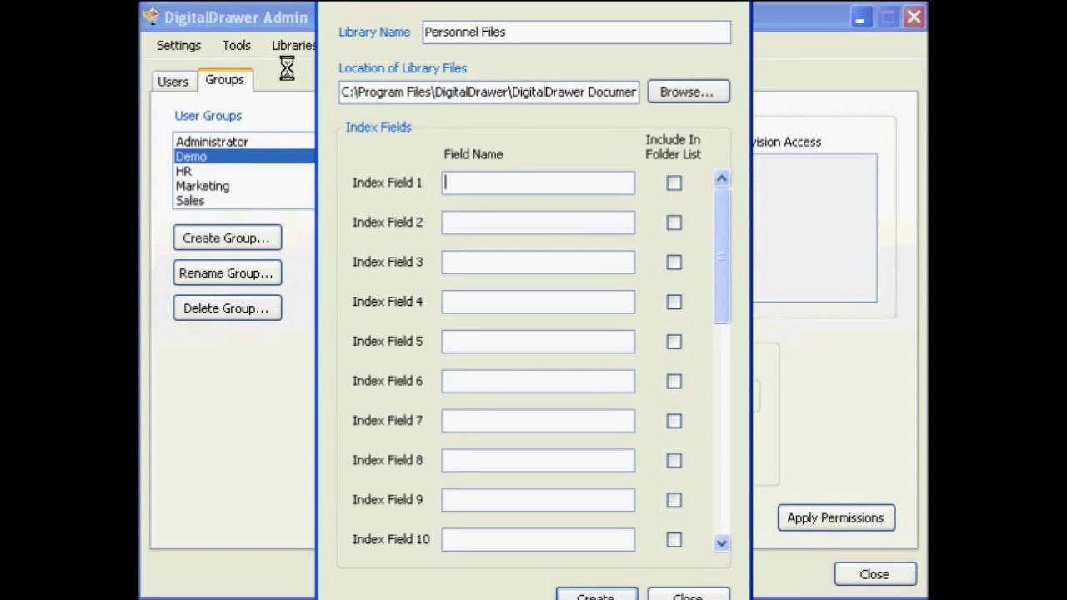
text(Employee N)
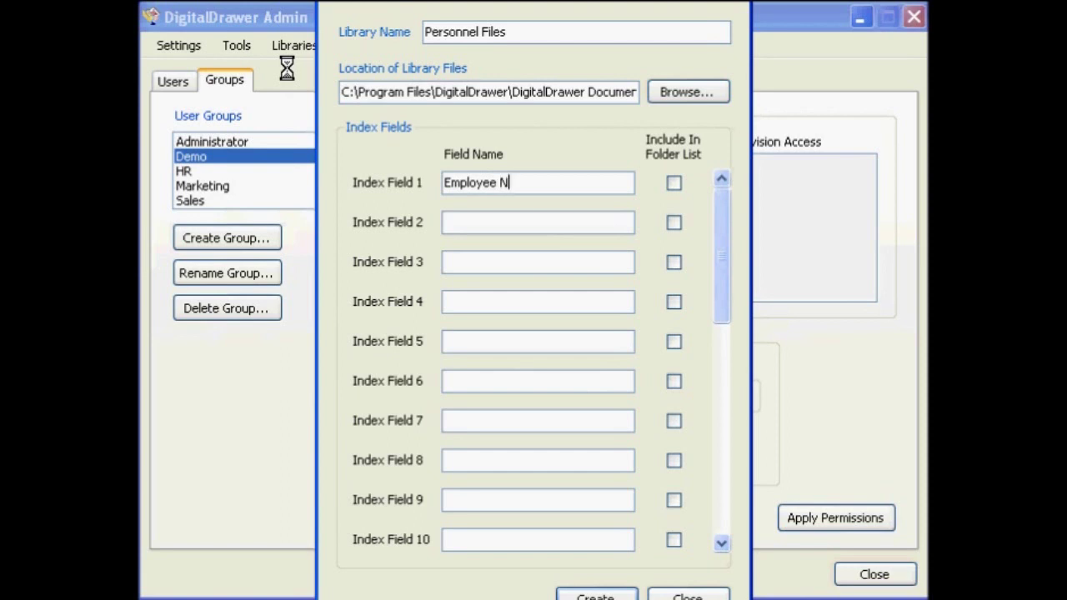
text(ame)
key(Tab)
text(Department)
key(Tab)
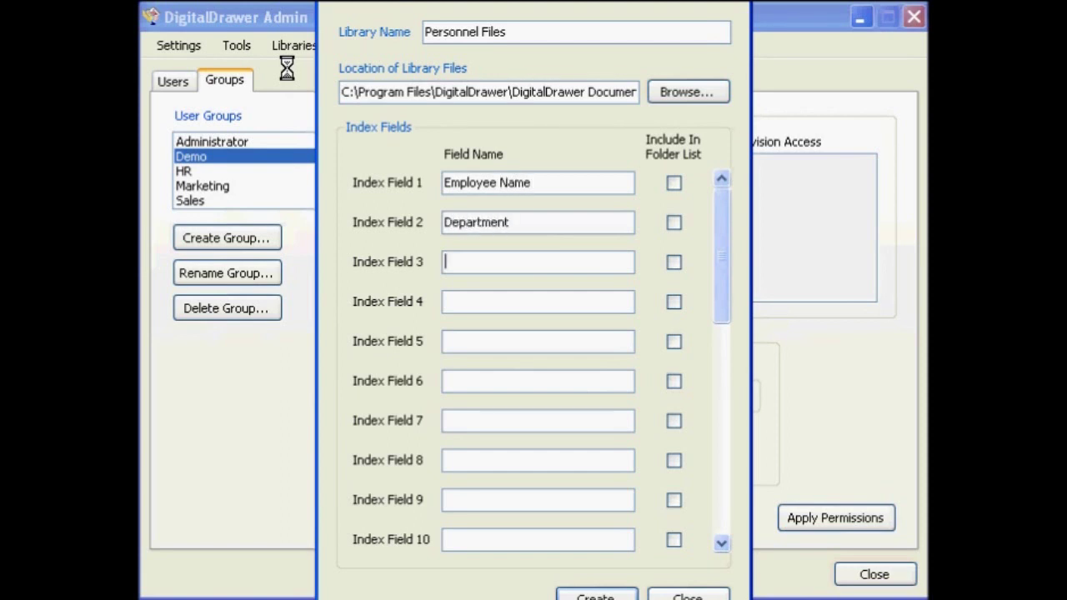
text(Document Desc)
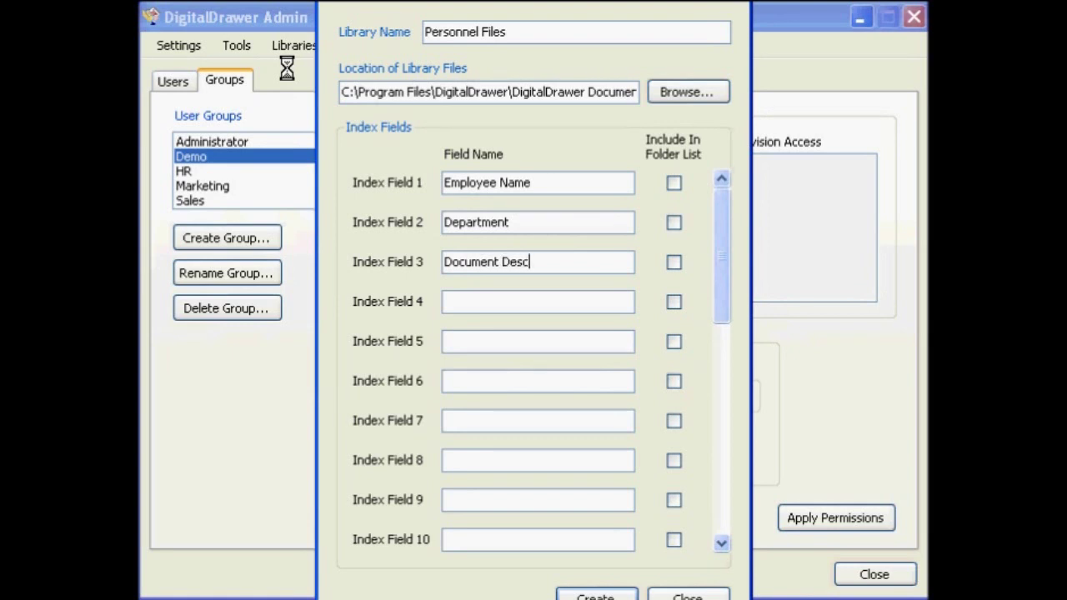
text(ription)
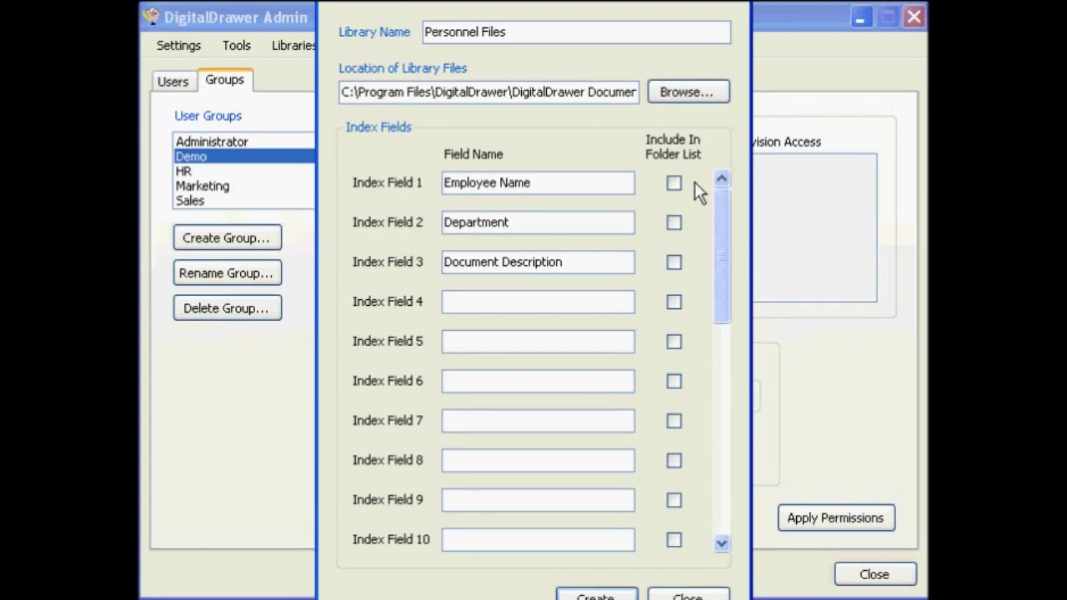
Step: Include Employee Name in the folder list and create the library
click(673, 183)
click(595, 595)
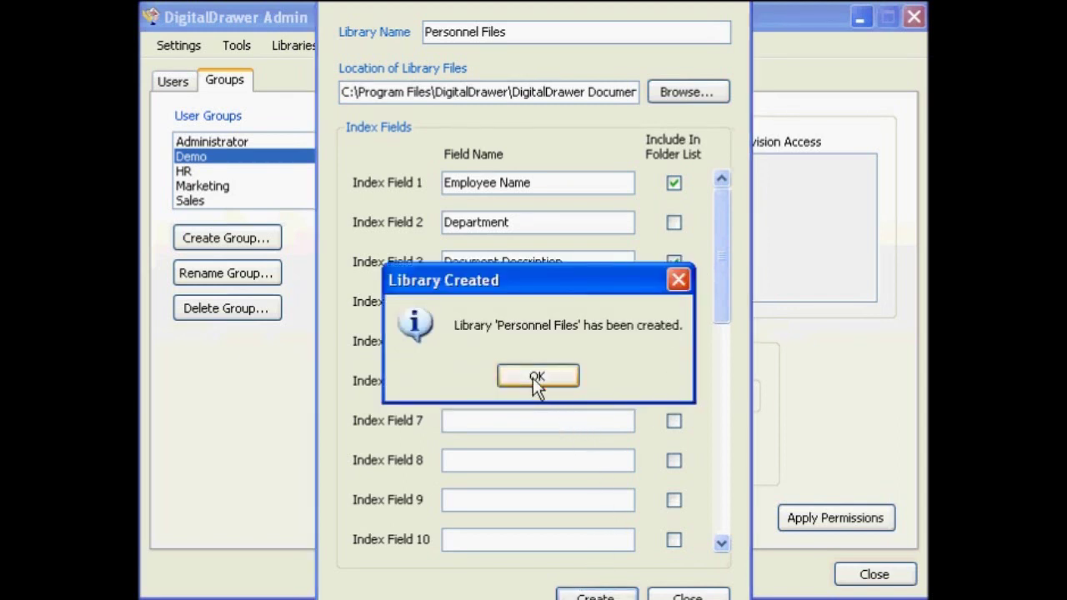
click(535, 378)
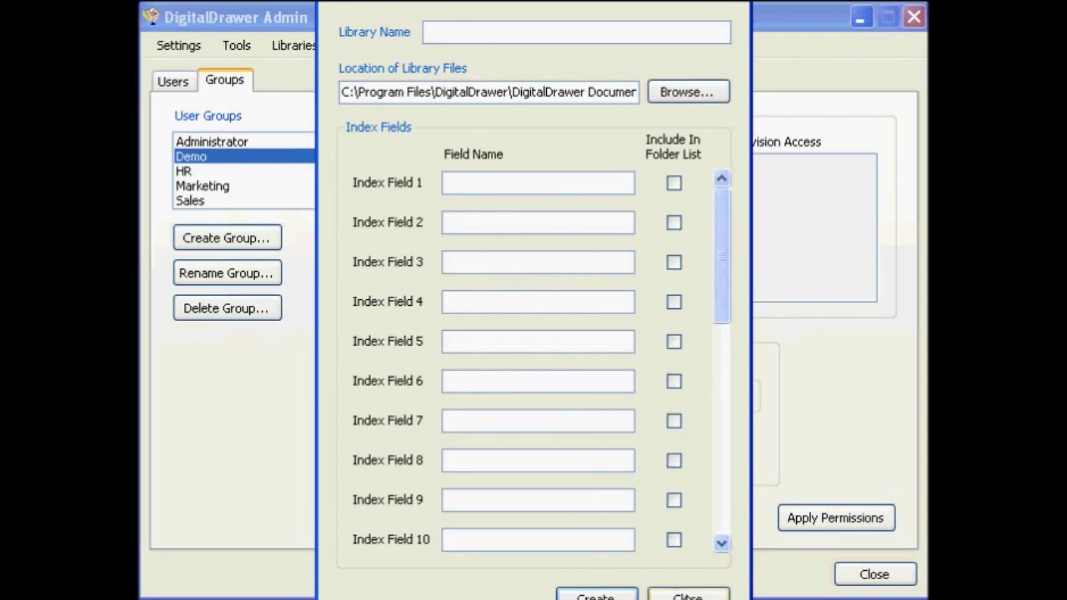
click(687, 595)
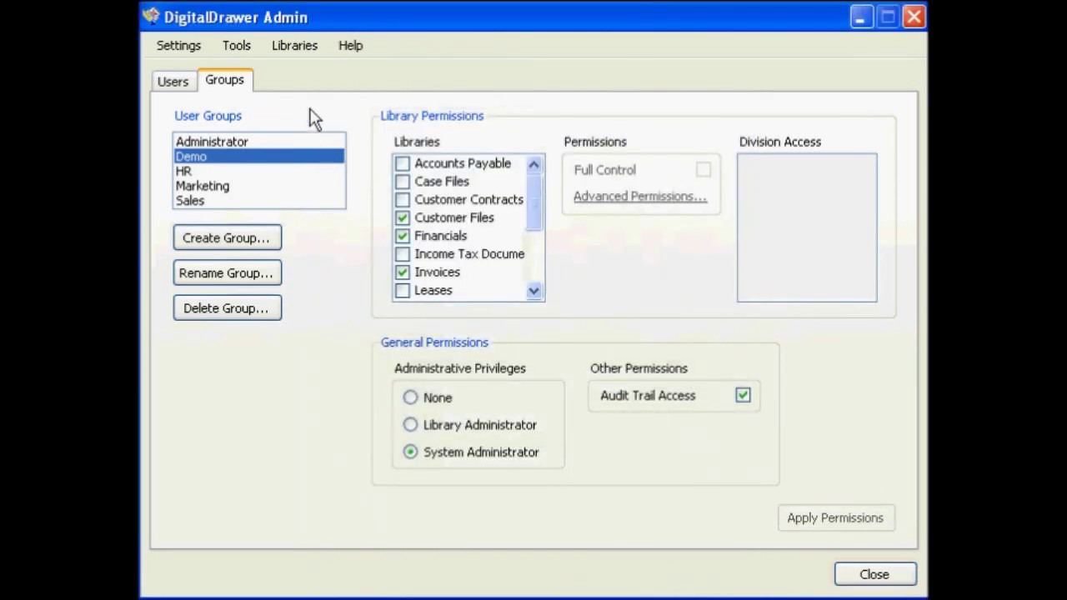
Step: Open the Personnel Files library in Libraries > Manage Libraries
click(276, 46)
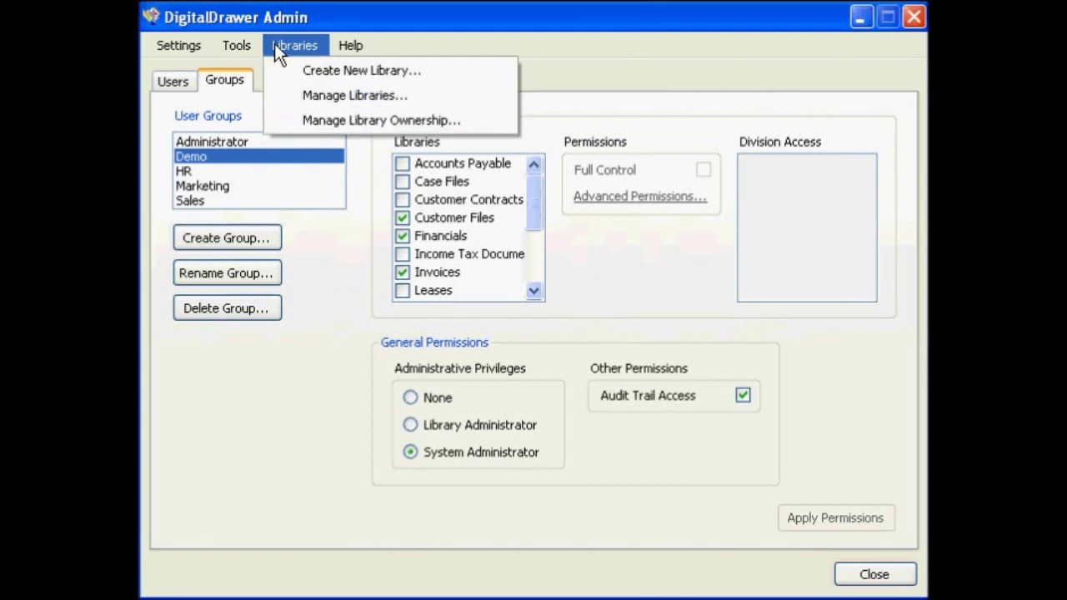
click(279, 93)
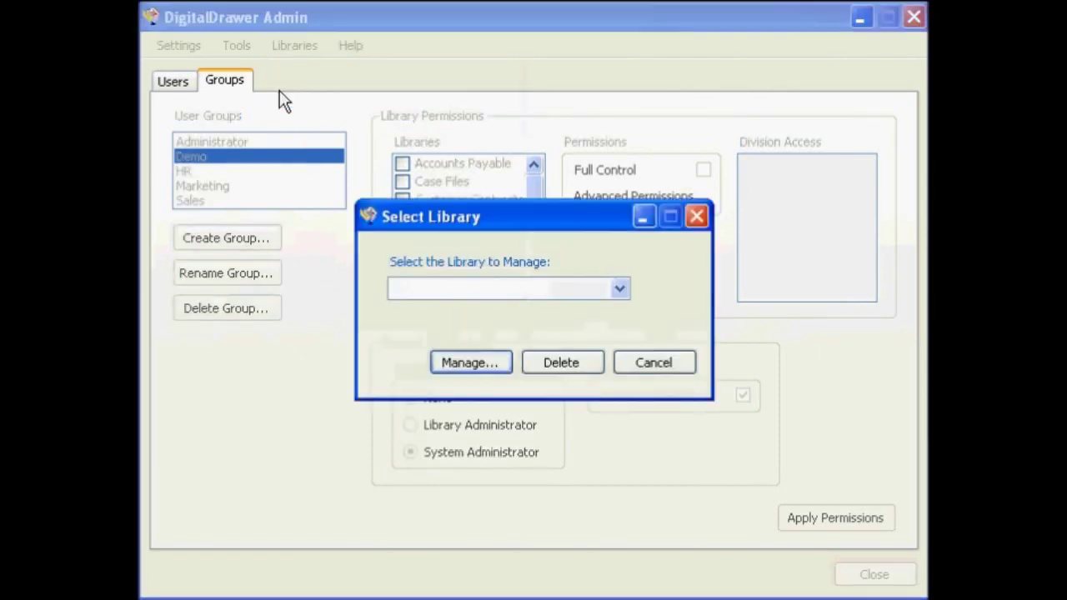
click(621, 289)
drag(624, 321, 612, 375)
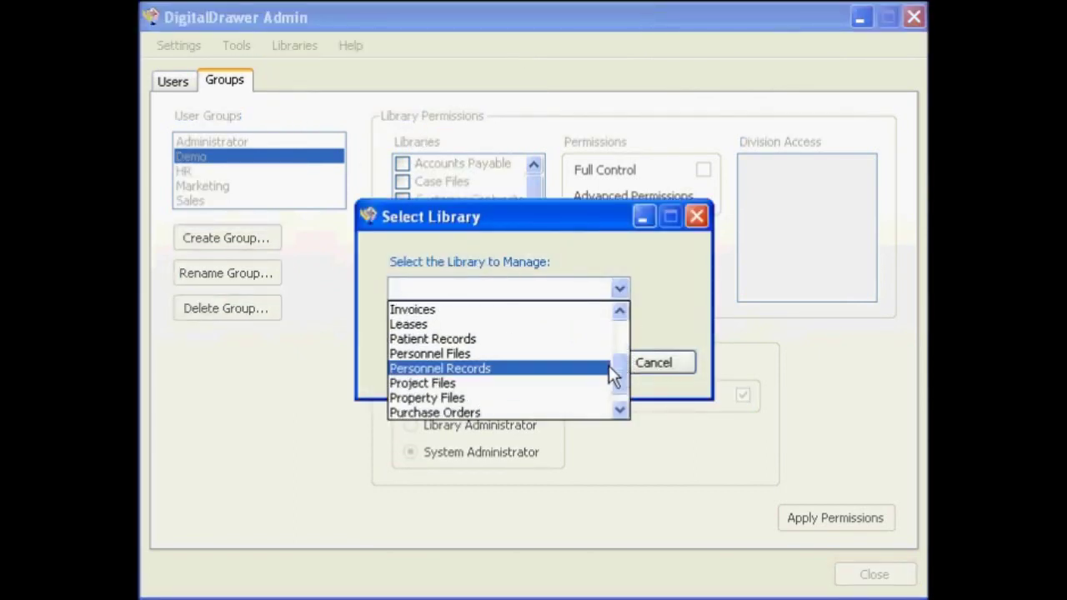
click(555, 355)
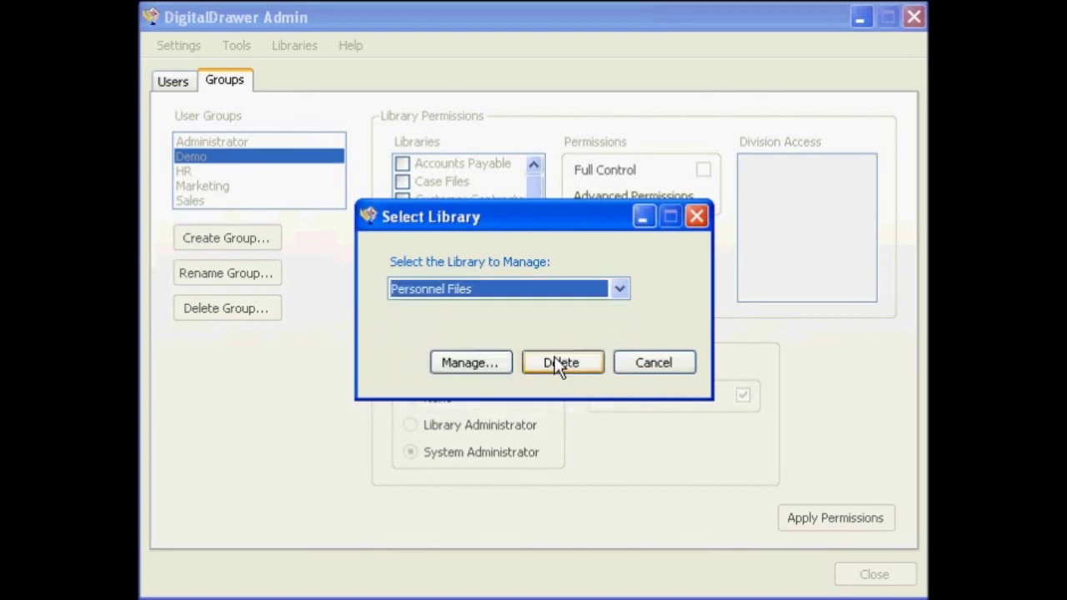
click(477, 364)
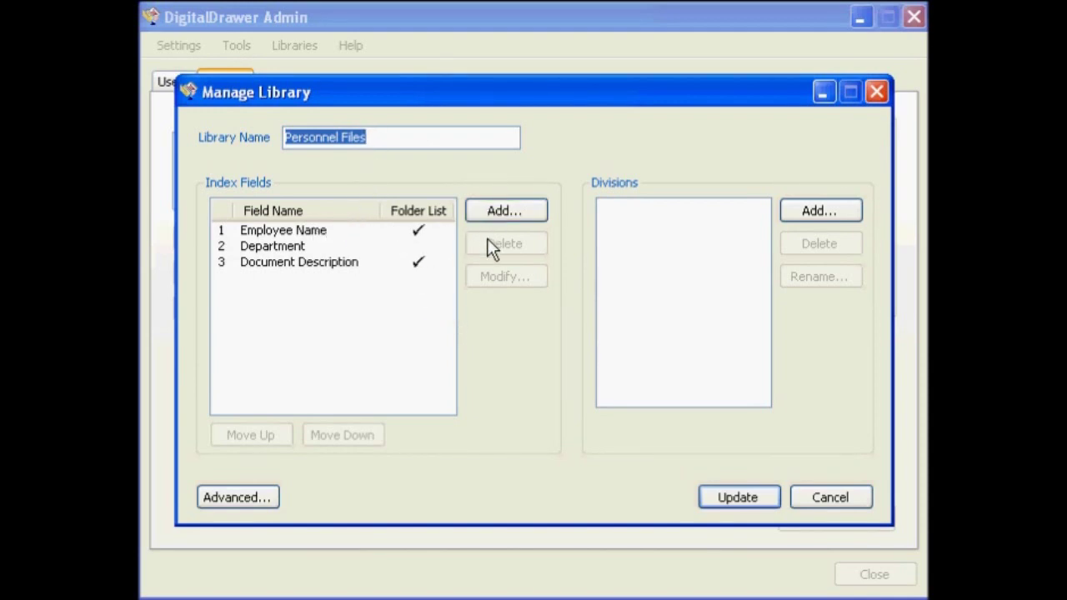
Step: Move the Department field down and back to second place, then cancel without saving
click(280, 246)
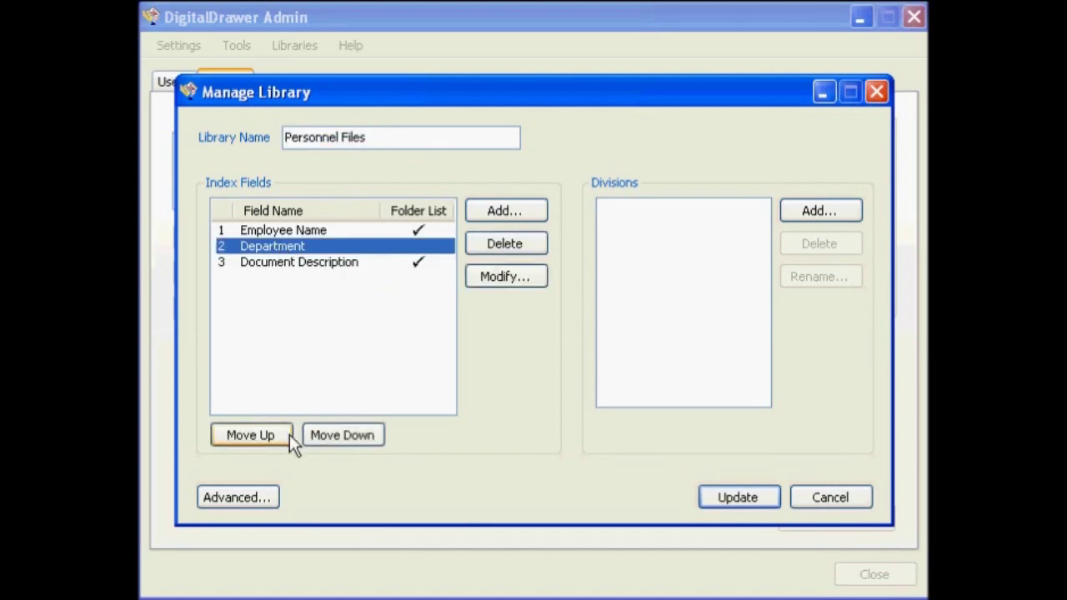
click(330, 438)
click(268, 435)
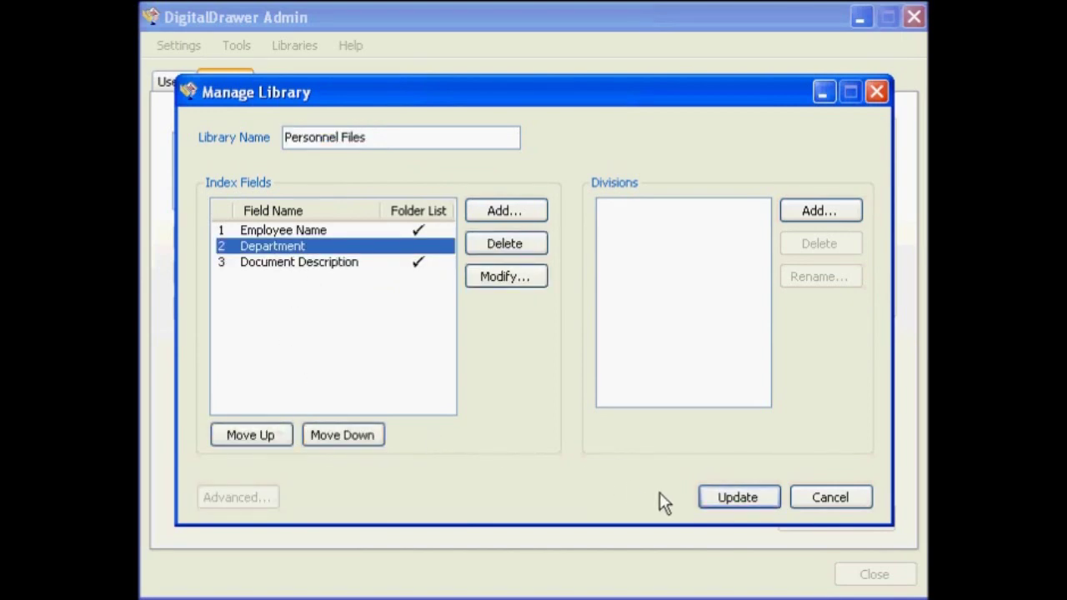
click(830, 499)
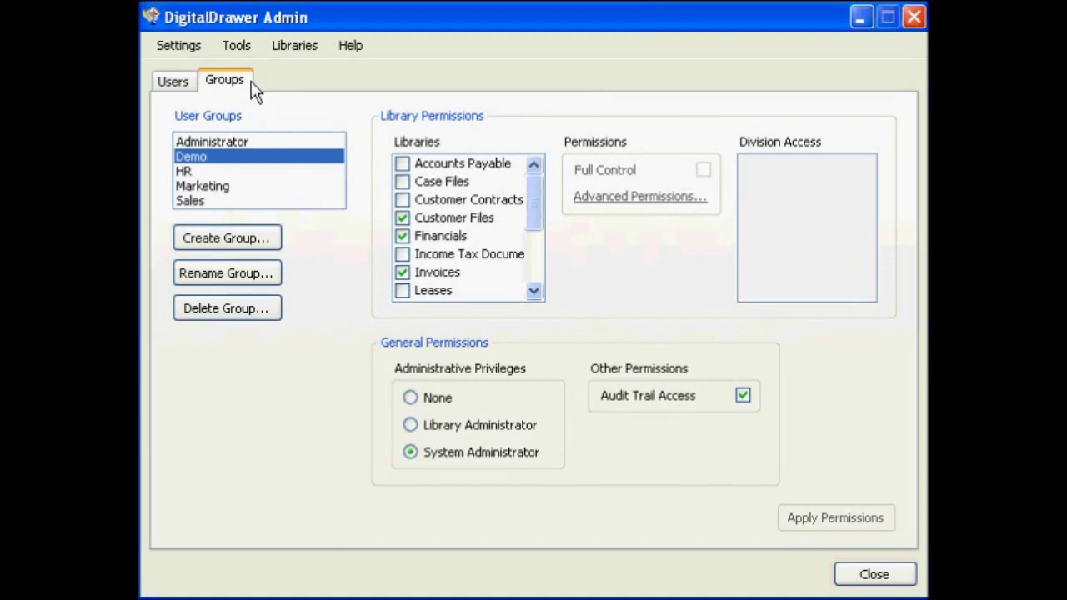
Step: Open the Tools menu listing import, export, backup and restore tools
click(232, 46)
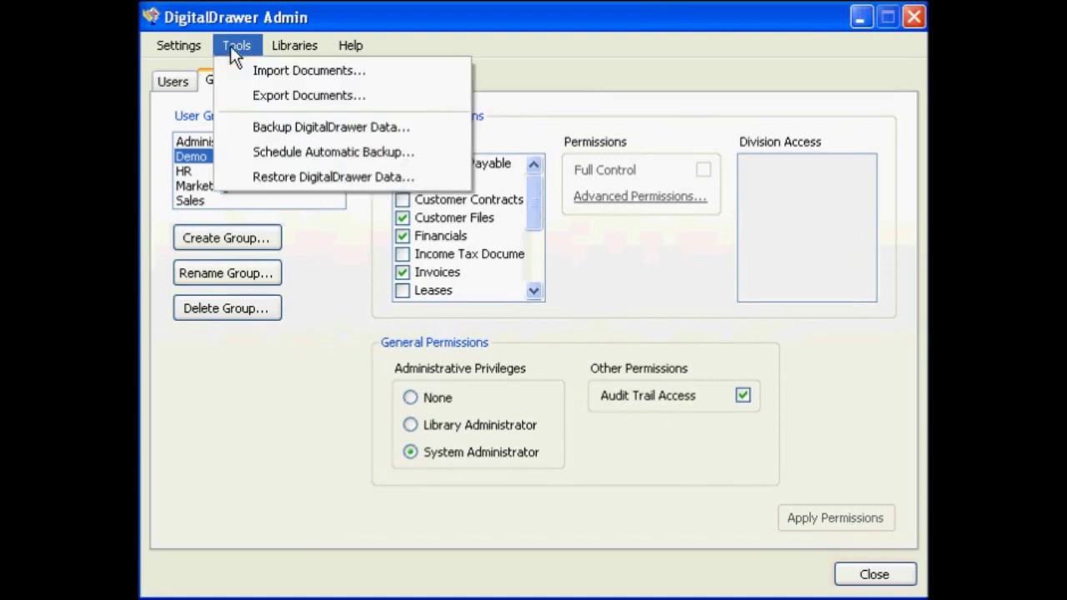
Step: Enable automatic backups on Fridays at 10:00 PM, keeping only the last 3 backup files
click(233, 152)
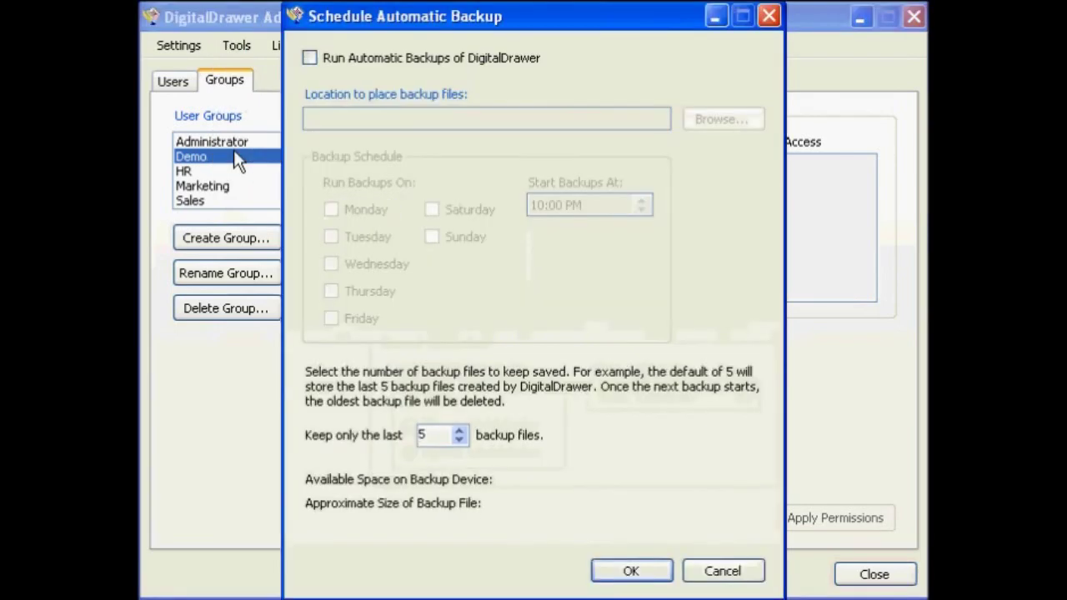
click(310, 57)
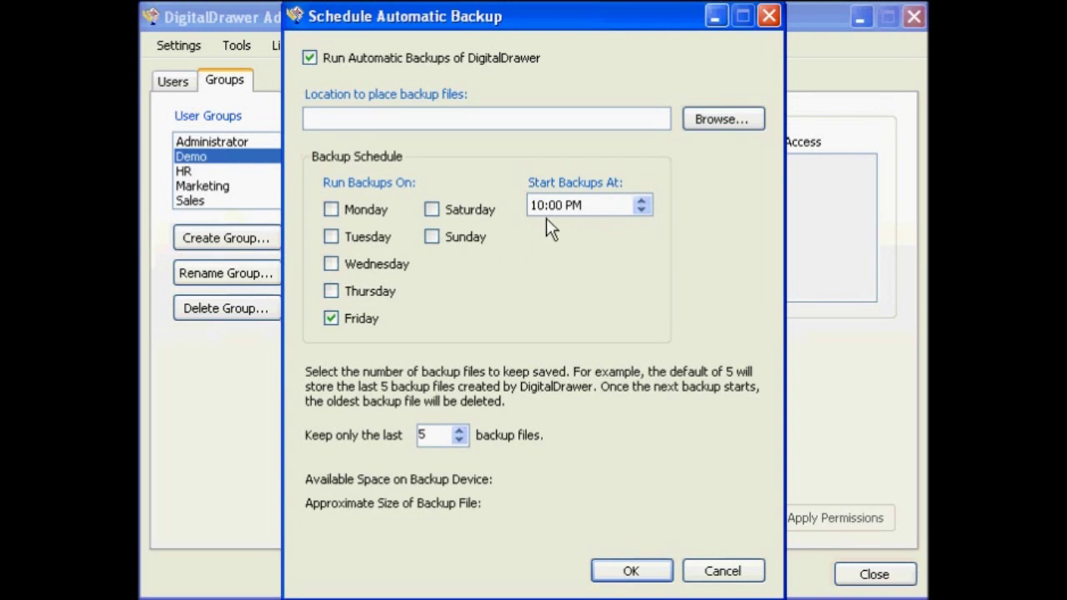
click(459, 440)
click(458, 440)
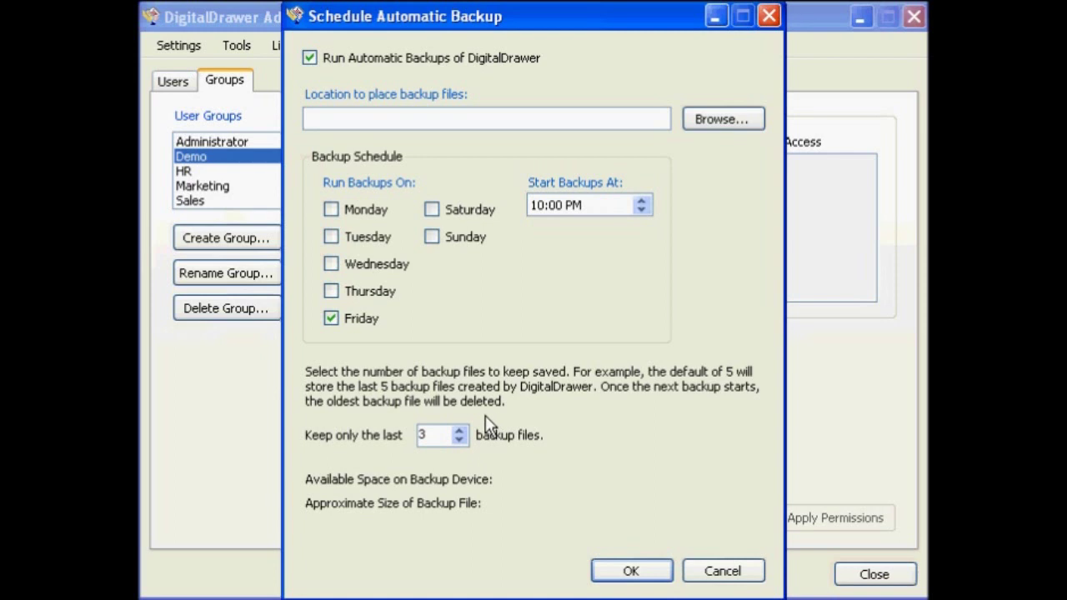